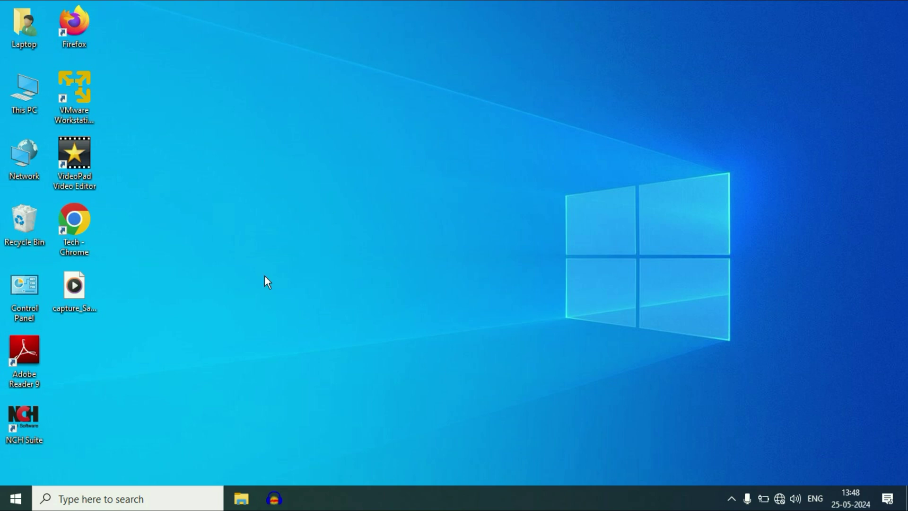
Step: Open Network & Internet settings from the taskbar network flyout to view the not-connected status
{"action": "left_click", "coordinate": [773, 499]}
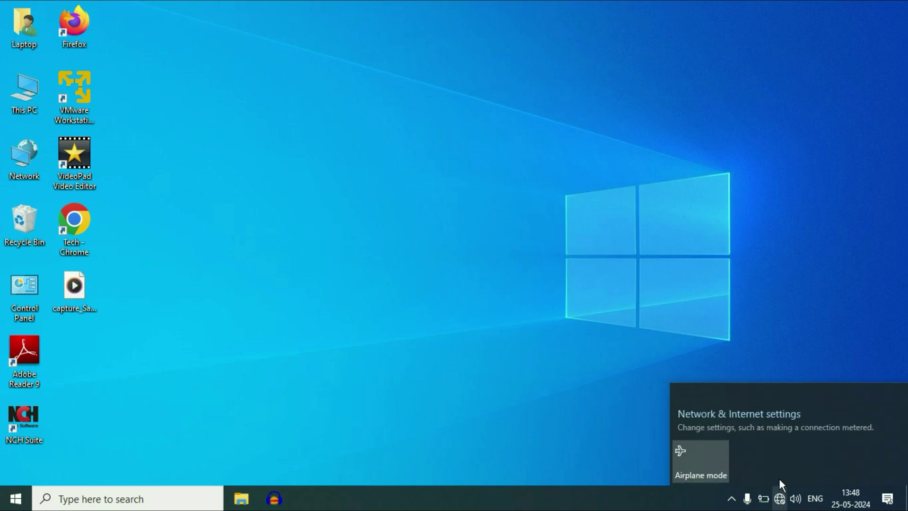
{"action": "left_click", "coordinate": [743, 412]}
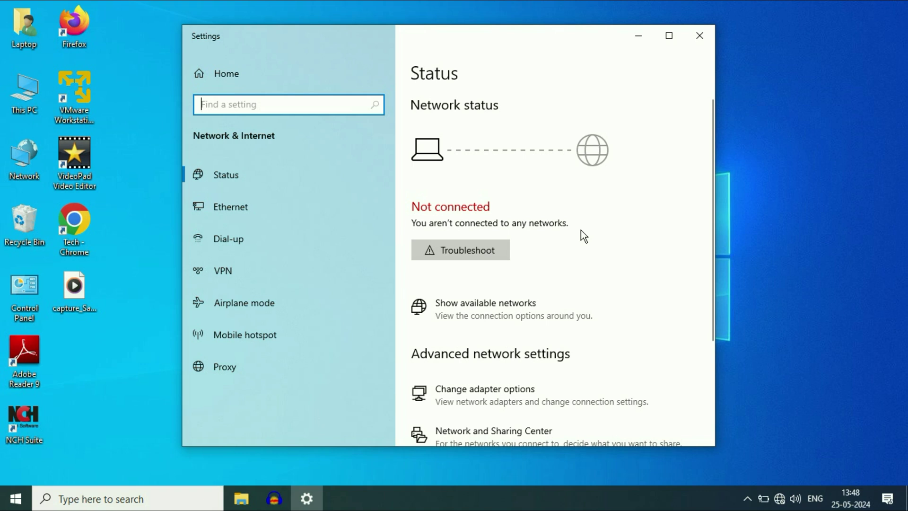
Step: Close Settings, then search Start for 'tro' and open the Troubleshoot settings page
{"action": "left_click", "coordinate": [707, 39]}
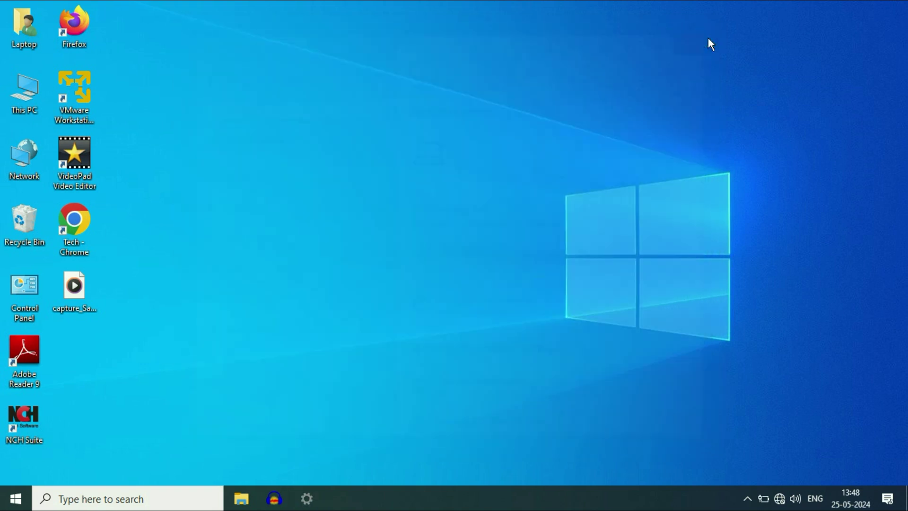
{"action": "left_click", "coordinate": [15, 499]}
{"action": "left_click", "coordinate": [98, 501]}
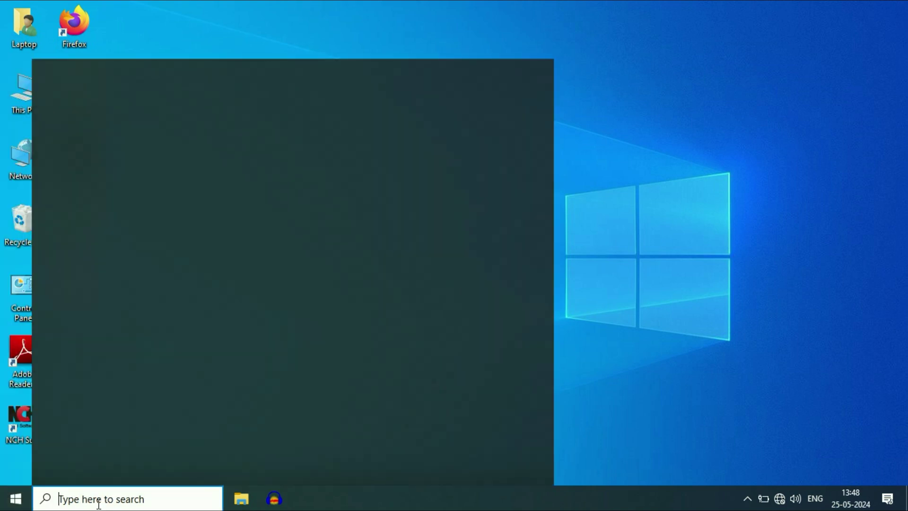
{"action": "type", "text": "tro"}
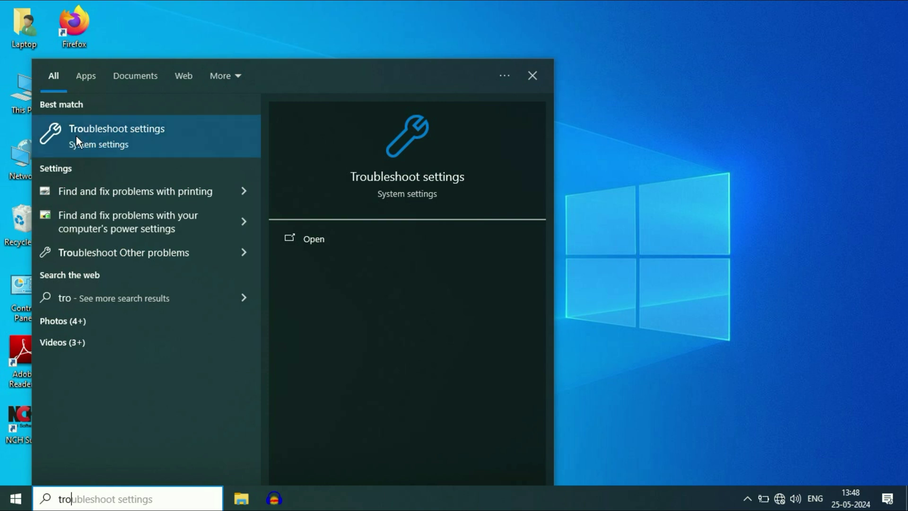
{"action": "left_click", "coordinate": [129, 135]}
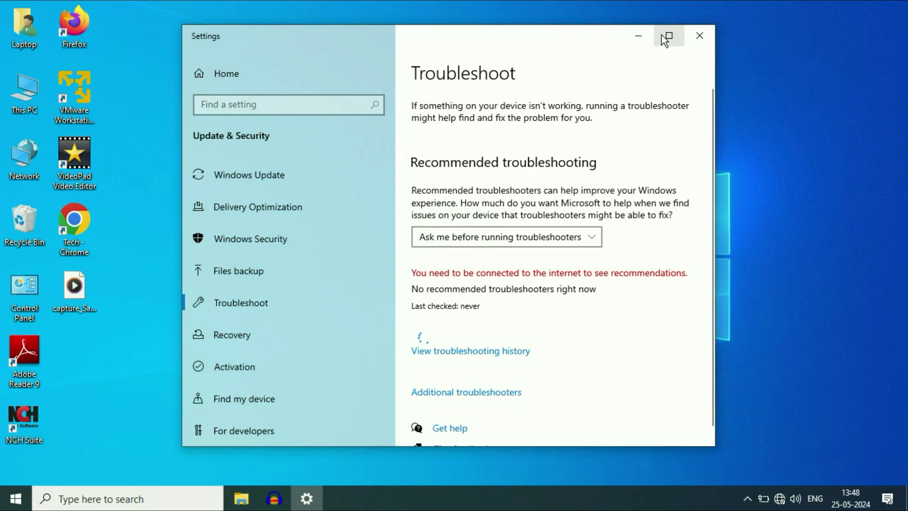
Step: Maximize Settings and expand the Network Adapter entry under Additional troubleshooters
{"action": "left_click", "coordinate": [661, 36]}
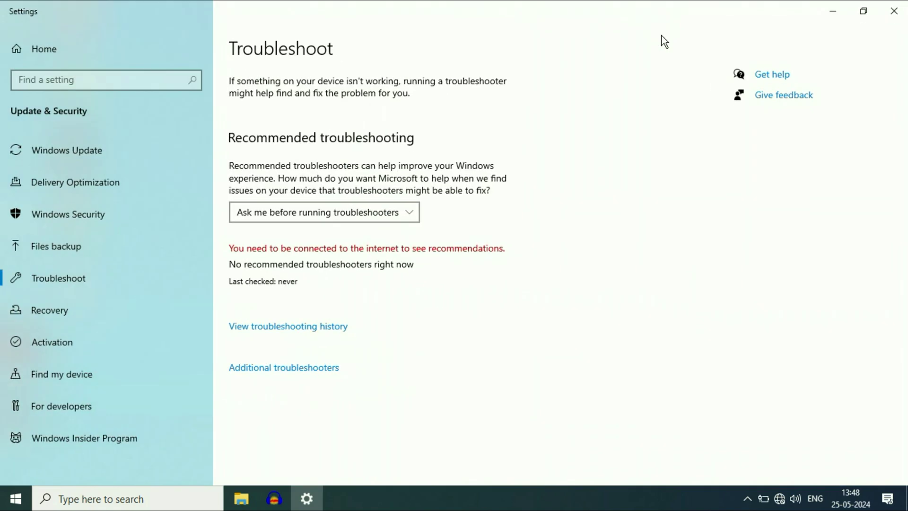
{"action": "left_click", "coordinate": [313, 368]}
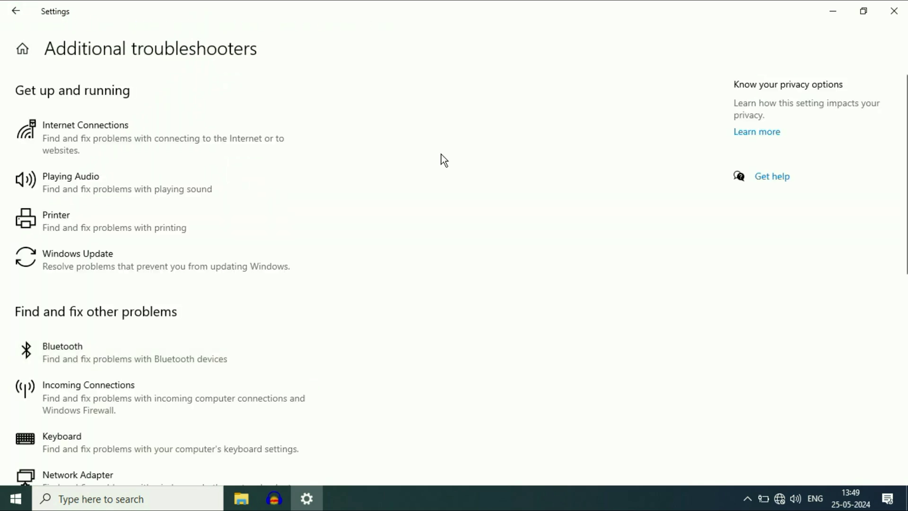
{"action": "scroll", "coordinate": [445, 155], "scroll_direction": "down", "scroll_amount": 5}
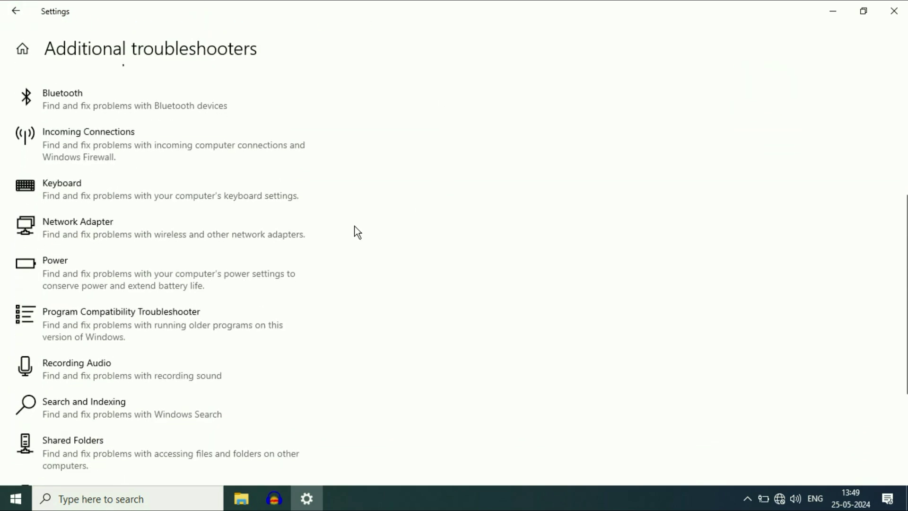
{"action": "left_click", "coordinate": [89, 229]}
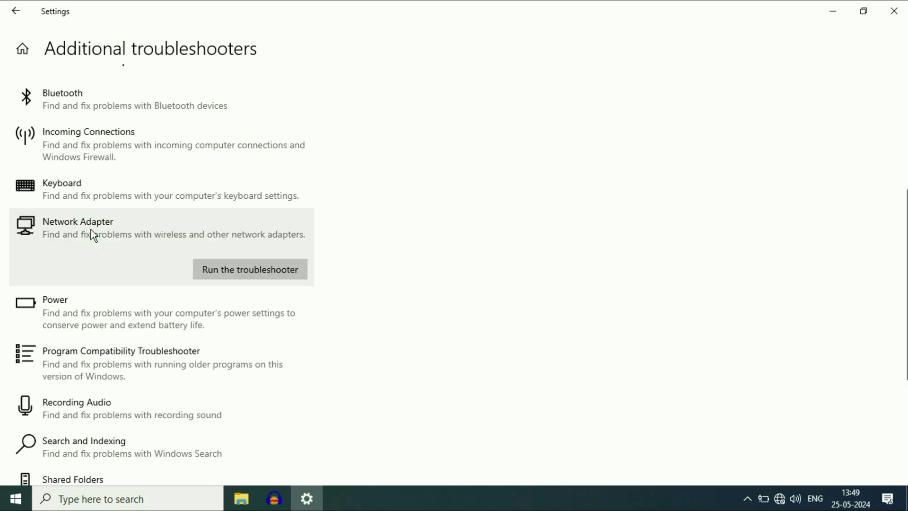
Step: Run the Network Adapter troubleshooter on Wi-Fi and apply the repairs as administrator
{"action": "left_click", "coordinate": [275, 270]}
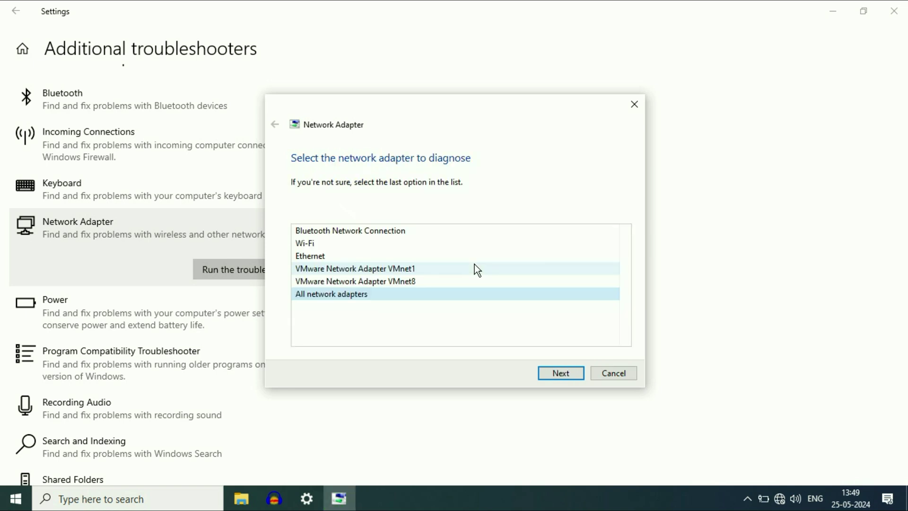
{"action": "left_click", "coordinate": [311, 242]}
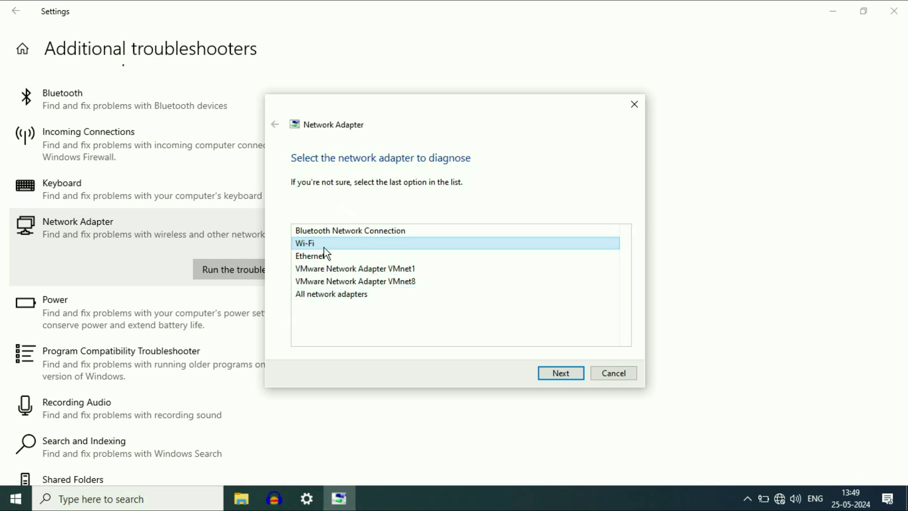
{"action": "left_click", "coordinate": [557, 373]}
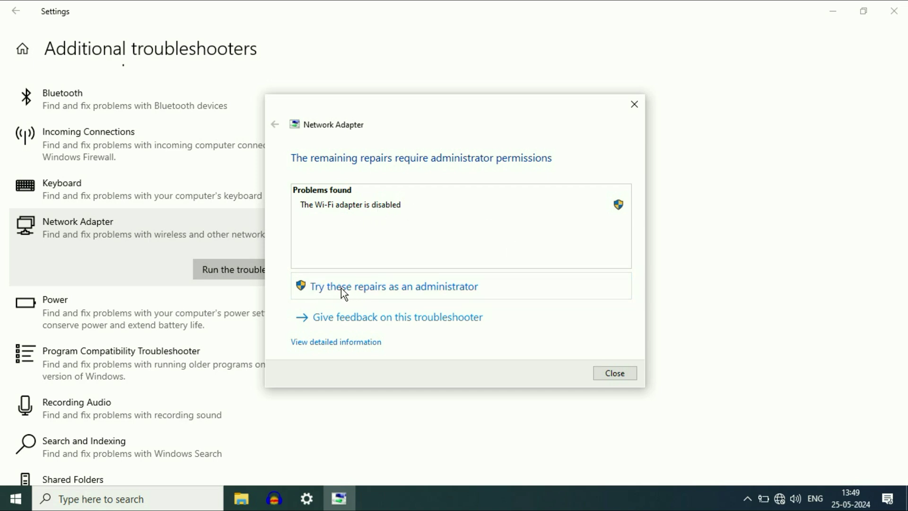
{"action": "left_click", "coordinate": [462, 287]}
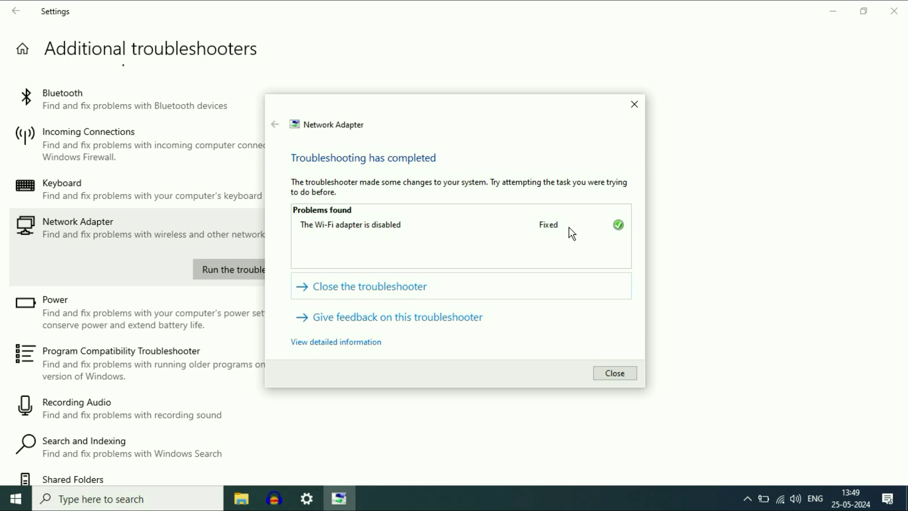
Step: Check the connected wireless network, dismiss the feedback window, and close the finished troubleshooter
{"action": "left_click", "coordinate": [781, 500]}
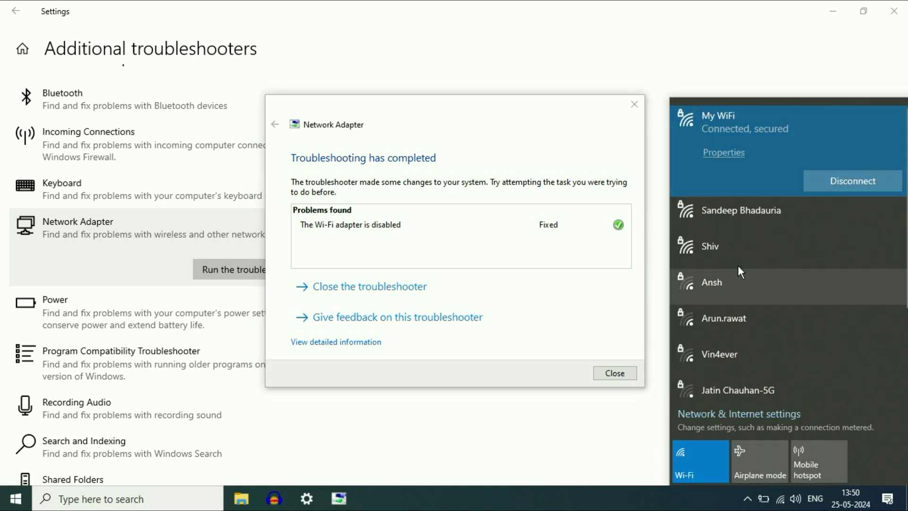
{"action": "left_click", "coordinate": [568, 313]}
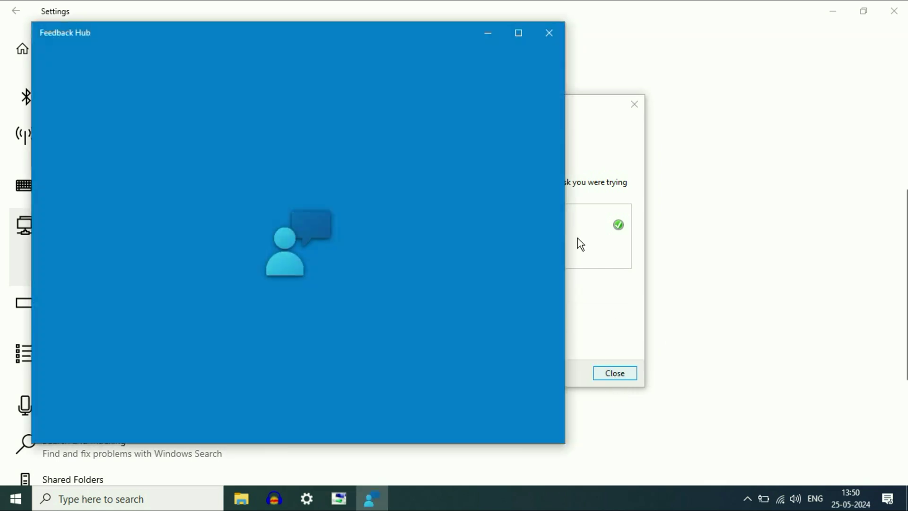
{"action": "left_click", "coordinate": [550, 33]}
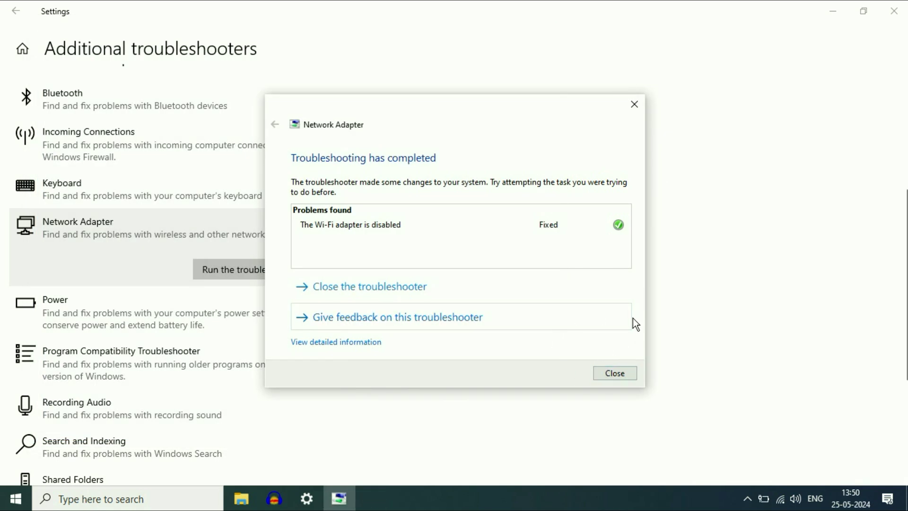
{"action": "left_click", "coordinate": [615, 373]}
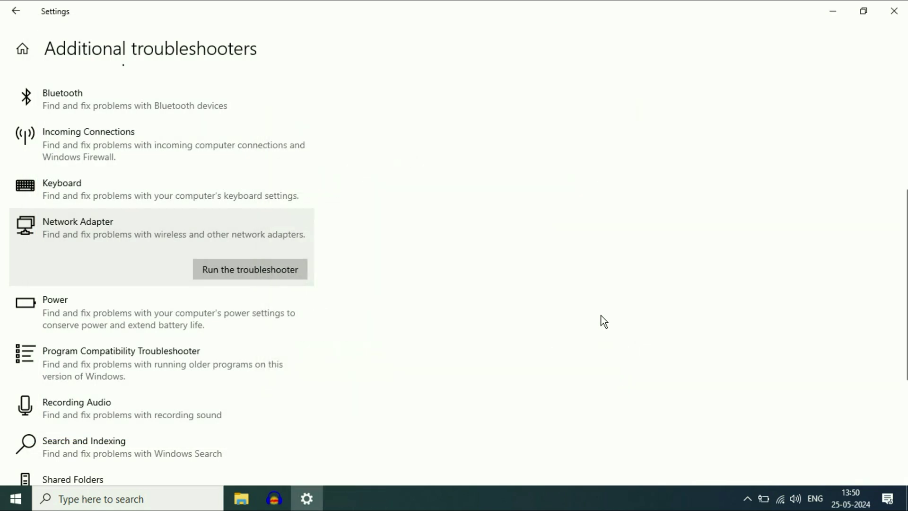
Step: Reopen Settings, navigate to Network & Internet's Network reset page, then close Settings without resetting
{"action": "left_click", "coordinate": [894, 11]}
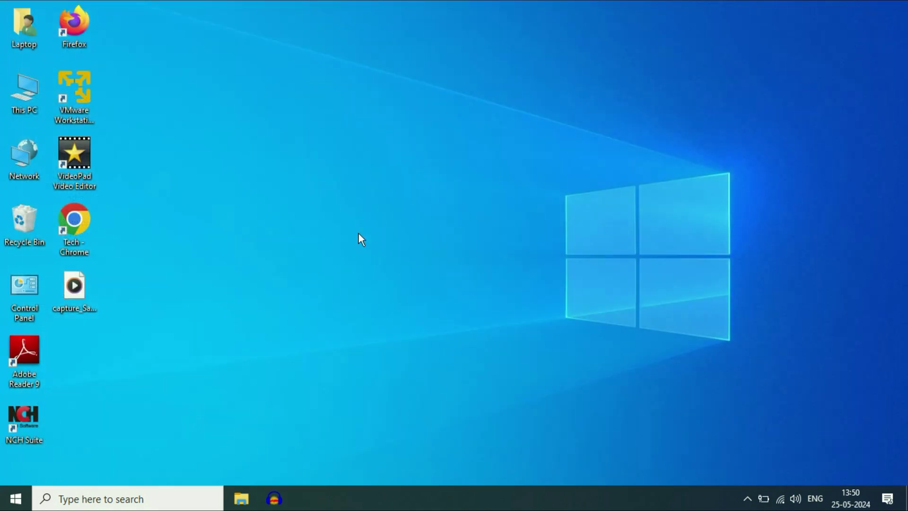
{"action": "left_click", "coordinate": [16, 498]}
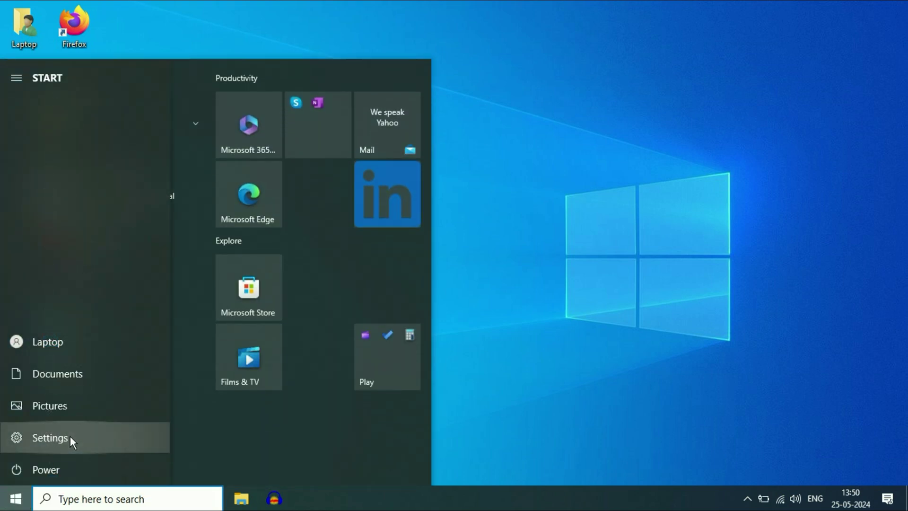
{"action": "left_click", "coordinate": [70, 437]}
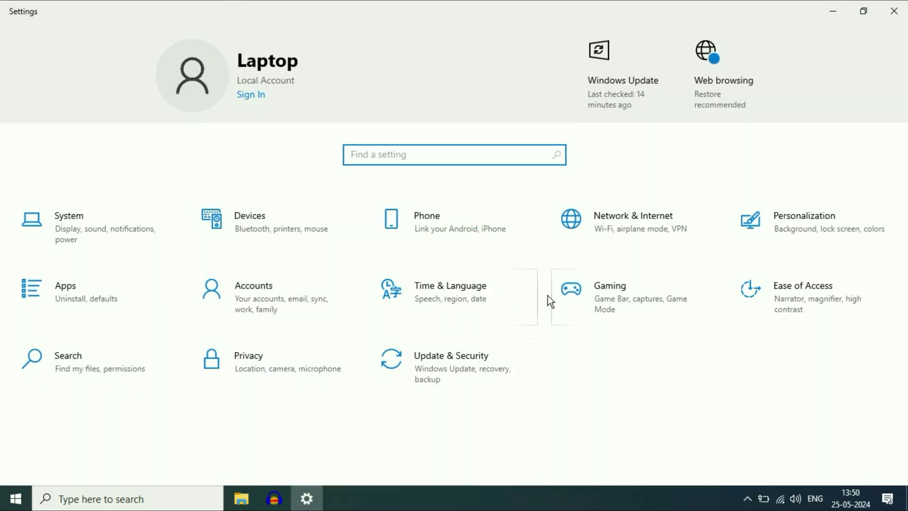
{"action": "left_click", "coordinate": [643, 227]}
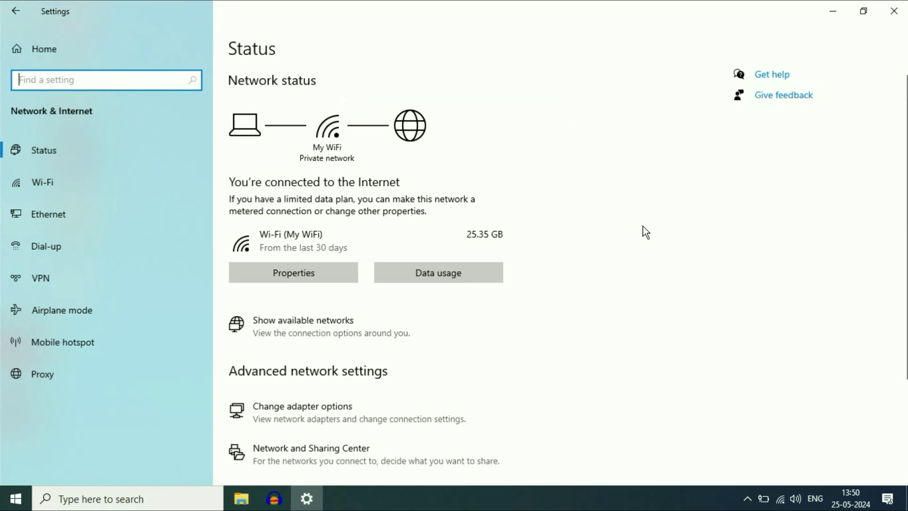
{"action": "scroll", "coordinate": [603, 230], "scroll_direction": "down", "scroll_amount": 3}
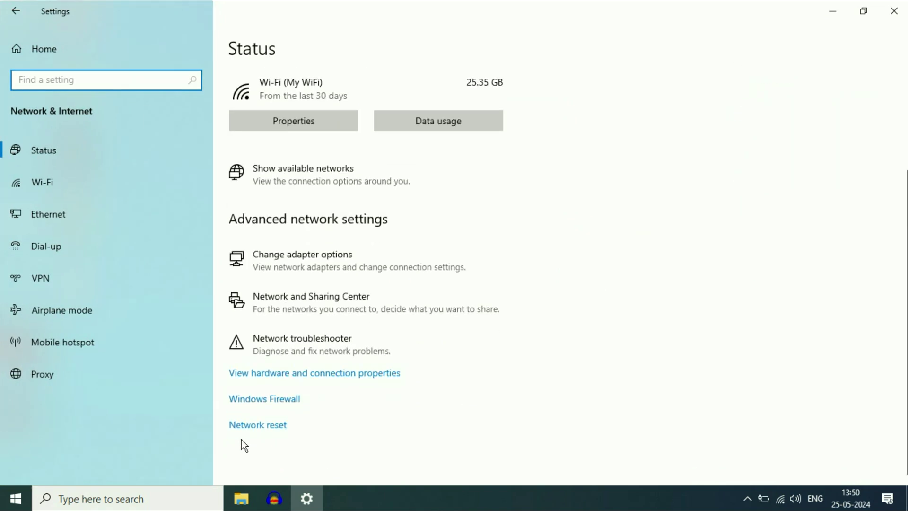
{"action": "left_click", "coordinate": [279, 428]}
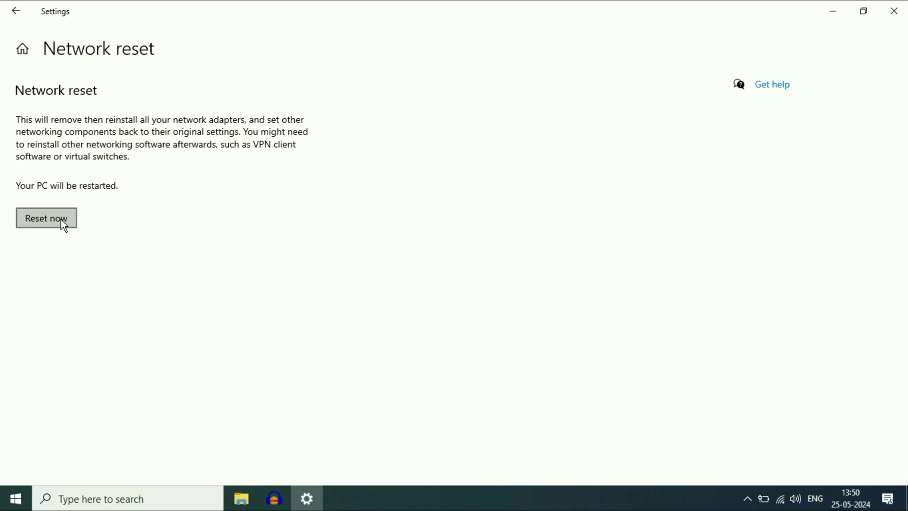
{"action": "left_click", "coordinate": [894, 10]}
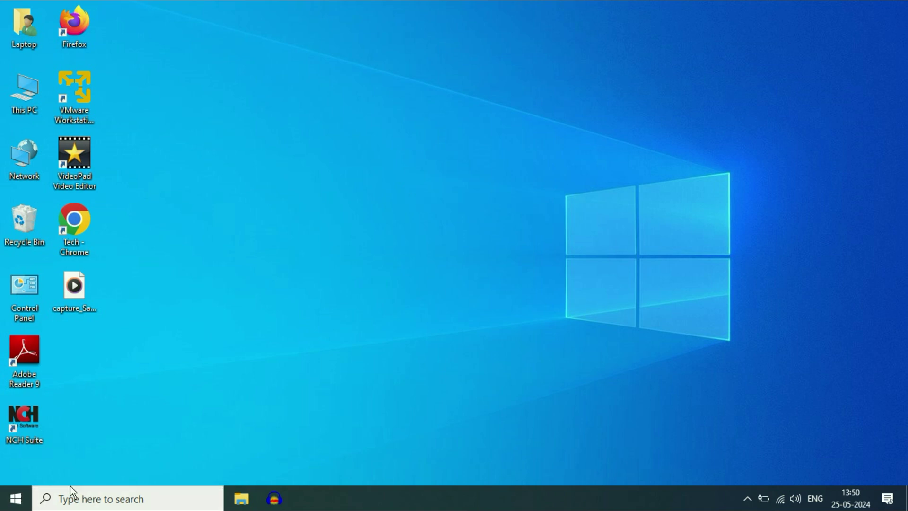
Step: Search Start for 'cmd' and run Command Prompt as administrator
{"action": "left_click", "coordinate": [16, 498]}
{"action": "type", "text": "cmd"}
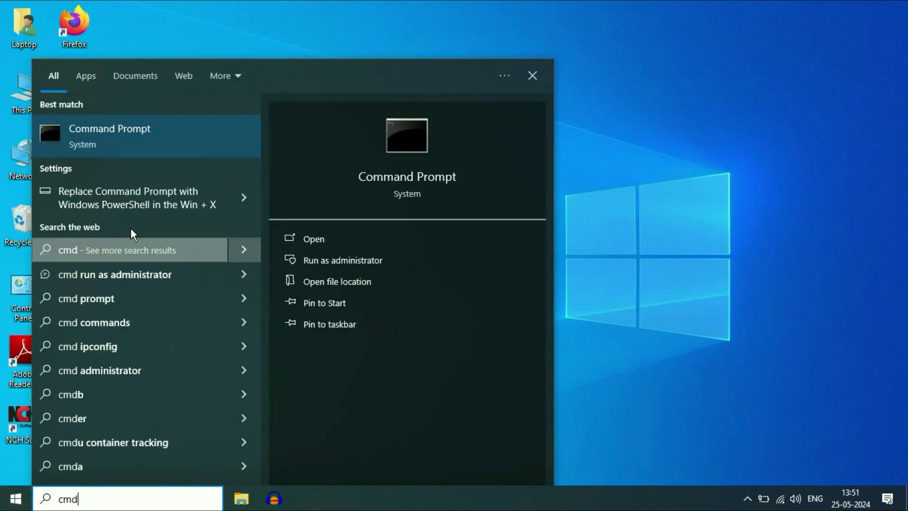
{"action": "right_click", "coordinate": [126, 135]}
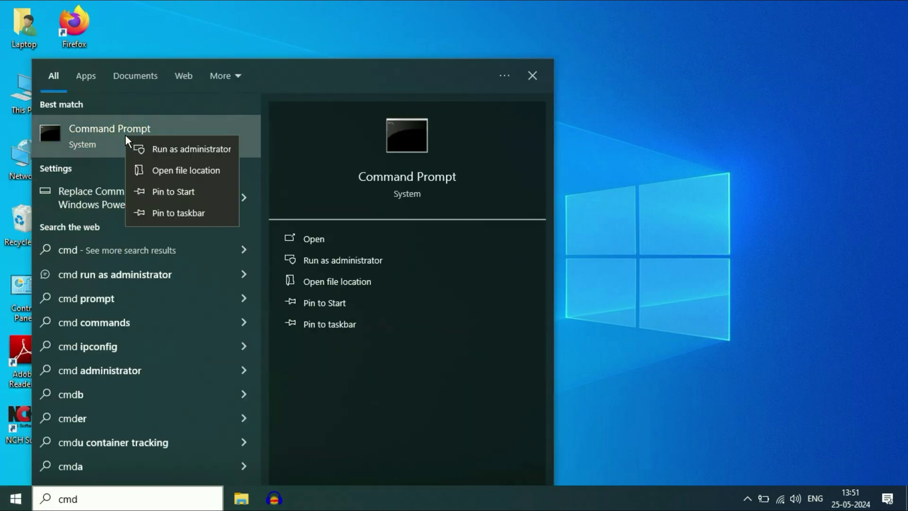
{"action": "left_click", "coordinate": [181, 149]}
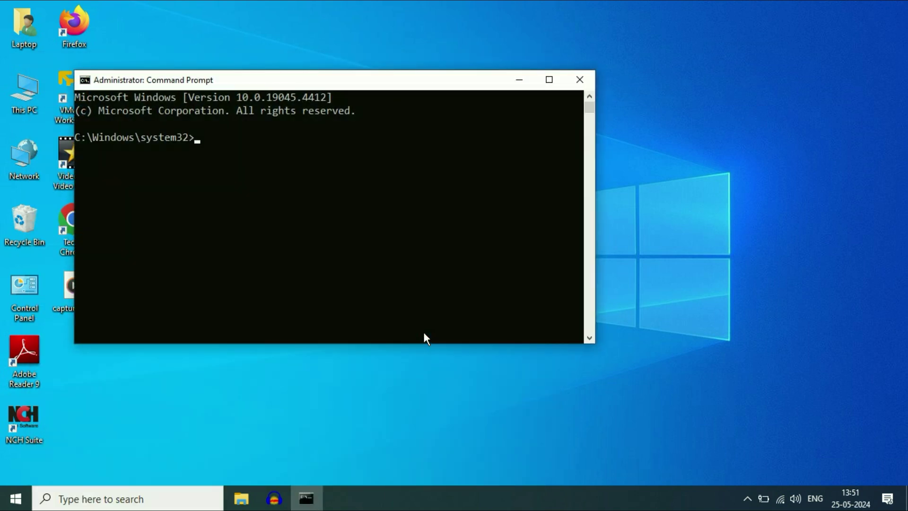
Step: Move the console window and run ipconfig /release
{"action": "left_click_drag", "start_coordinate": [357, 76], "coordinate": [501, 69]}
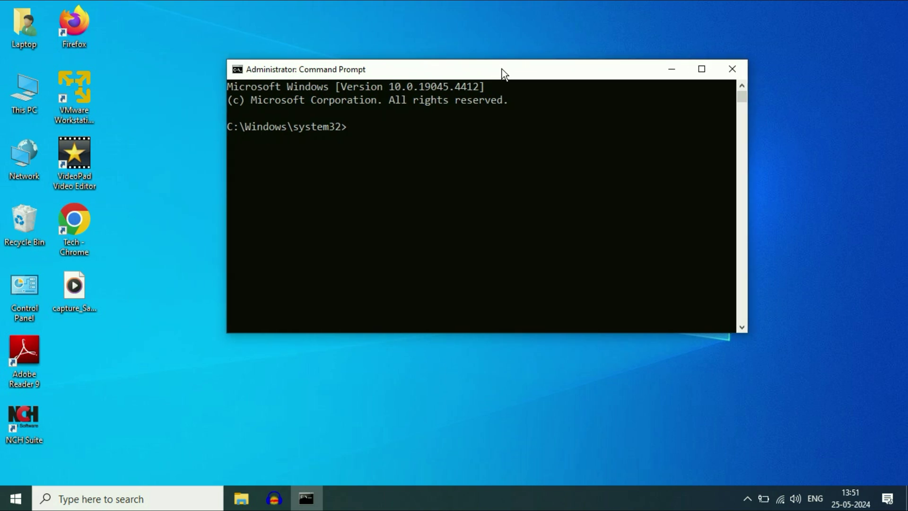
{"action": "type", "text": "ipconfig /"}
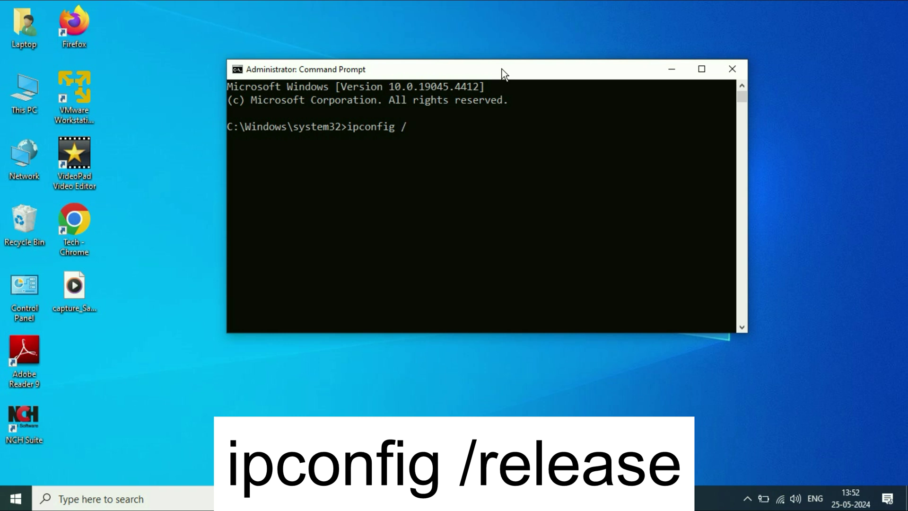
{"action": "type", "text": "release"}
{"action": "key", "text": "Return"}
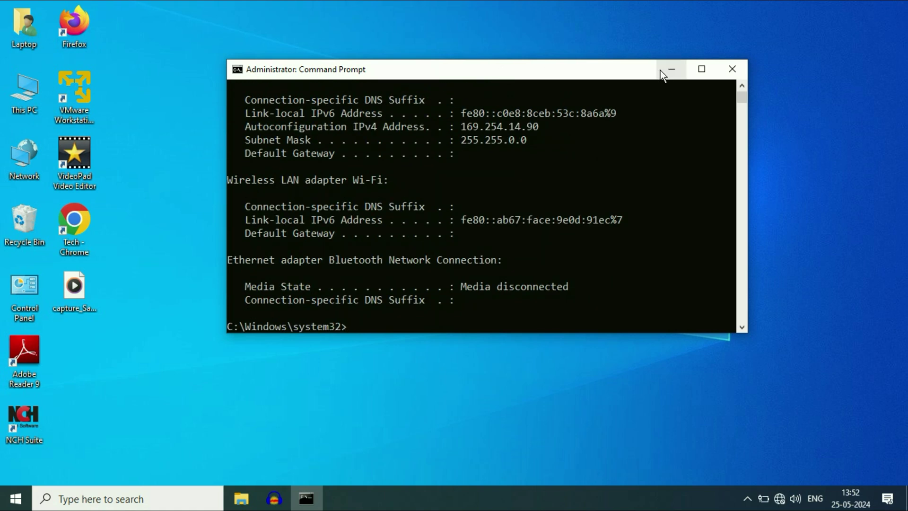
Step: Maximize the console, then run ipconfig /flushdns and ipconfig /renew to get 192.168.18.184
{"action": "double_click", "coordinate": [661, 70]}
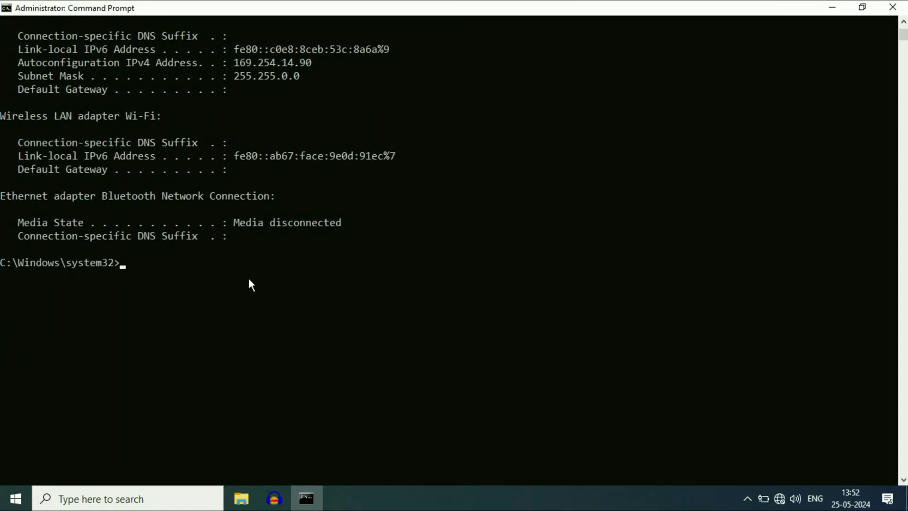
{"action": "type", "text": "ipconfig"}
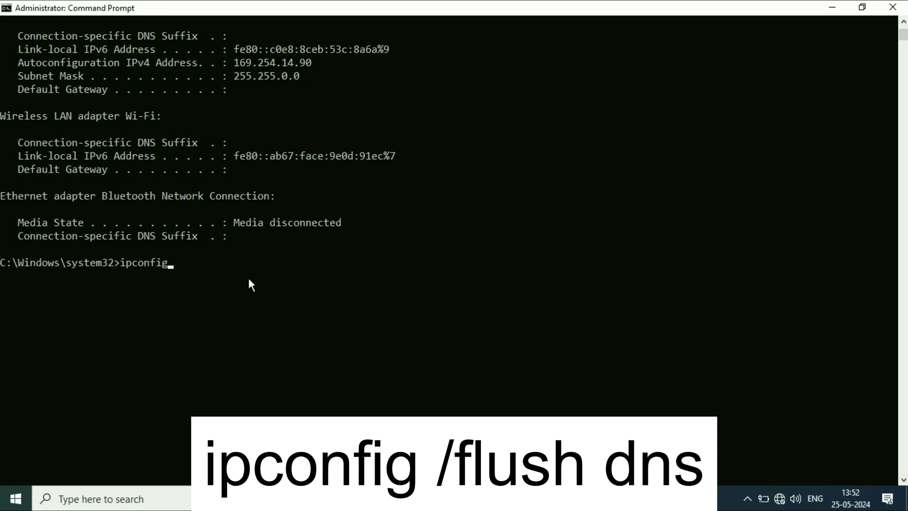
{"action": "type", "text": " /flushdns"}
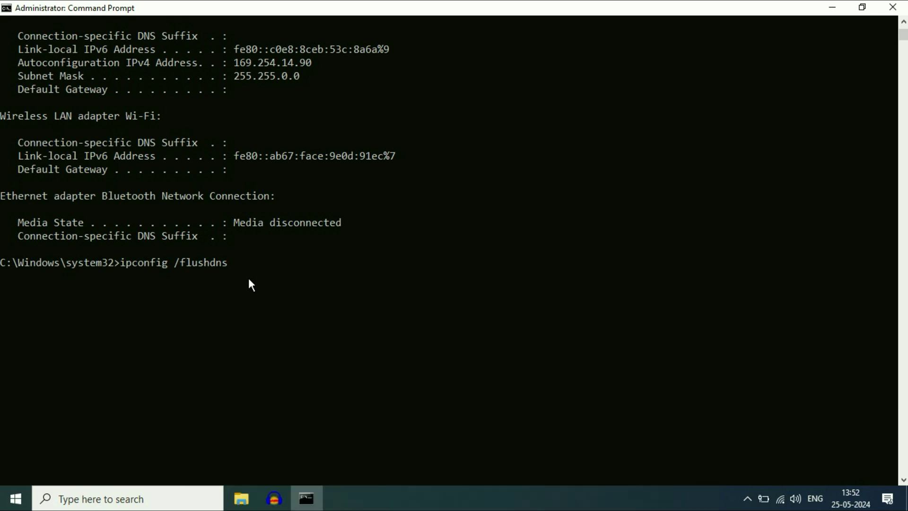
{"action": "key", "text": "Return"}
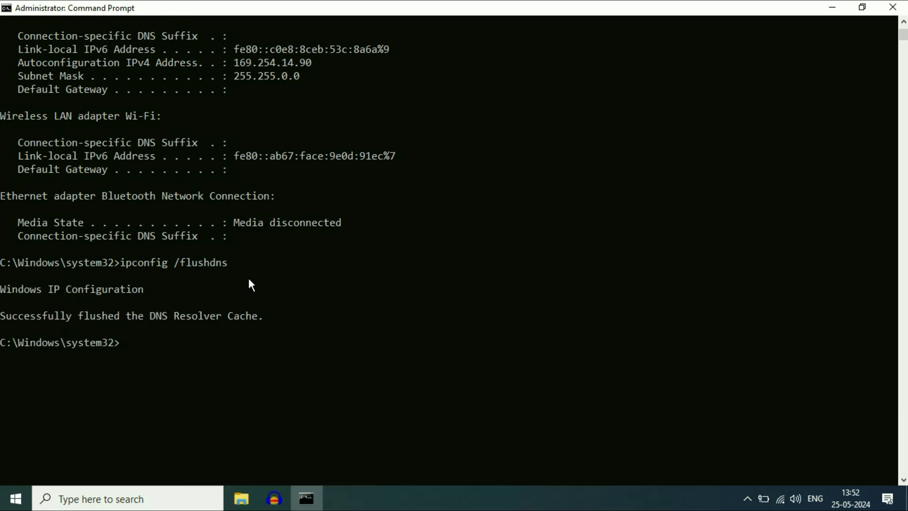
{"action": "type", "text": "ipconfig"}
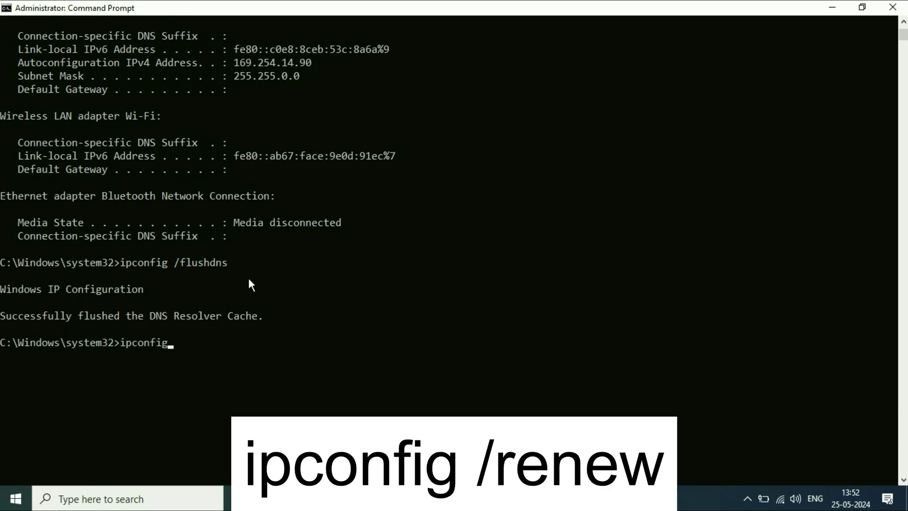
{"action": "type", "text": " /renew"}
{"action": "key", "text": "Return"}
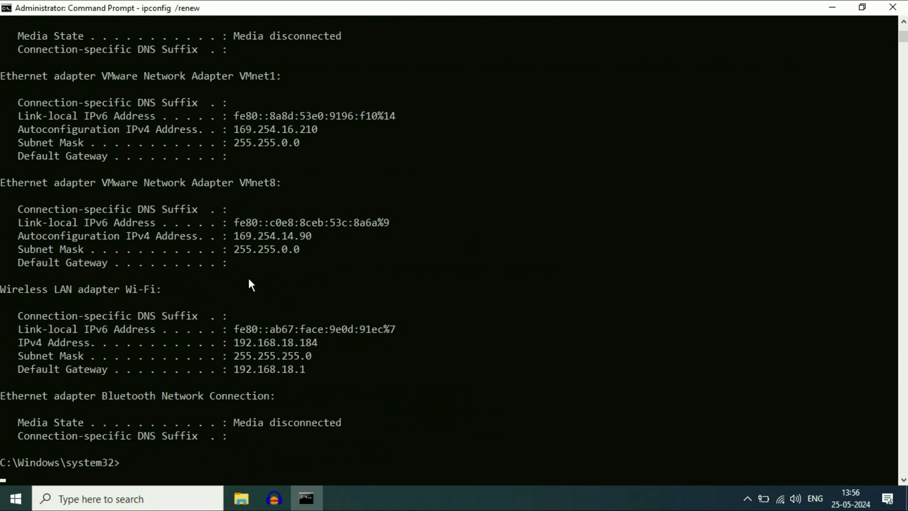
{"action": "key", "text": "Return"}
Step: Run the command netsh int ip set dns
{"action": "scroll", "coordinate": [227, 314], "scroll_direction": "down", "scroll_amount": 3}
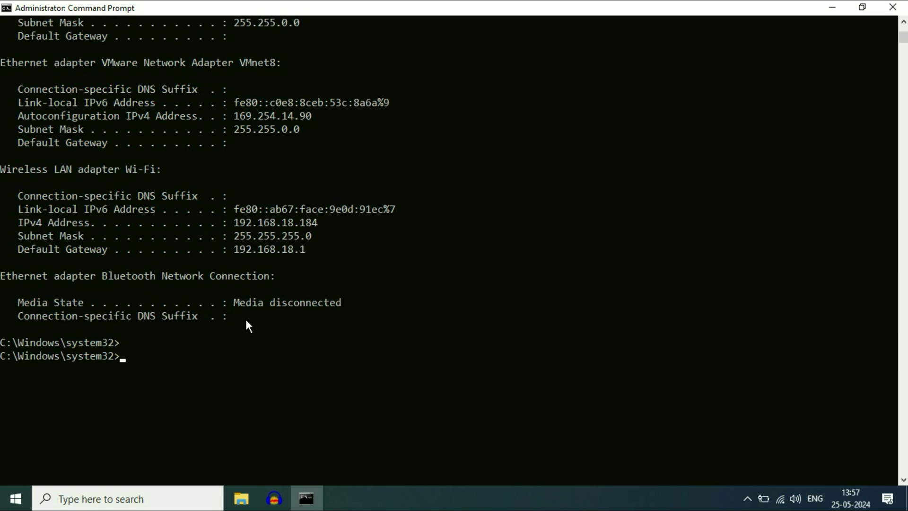
{"action": "scroll", "coordinate": [239, 367], "scroll_direction": "down", "scroll_amount": 3}
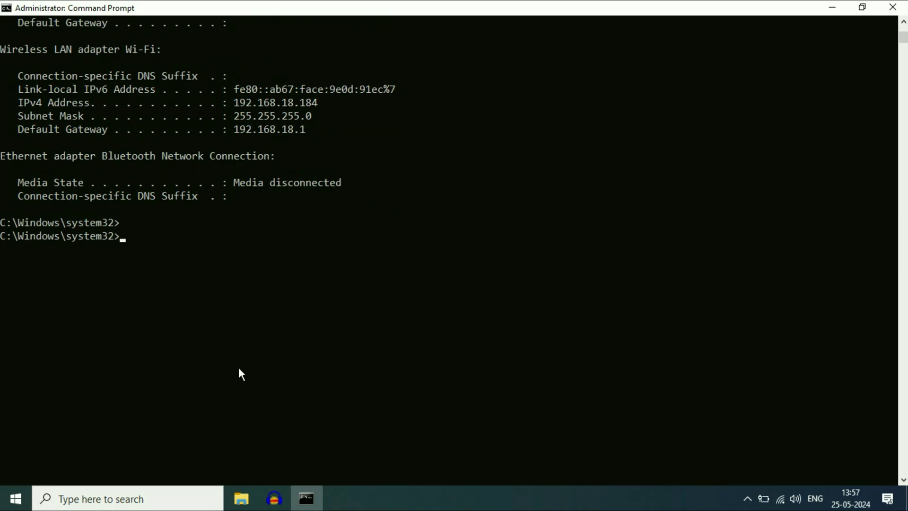
{"action": "type", "text": "netsh"}
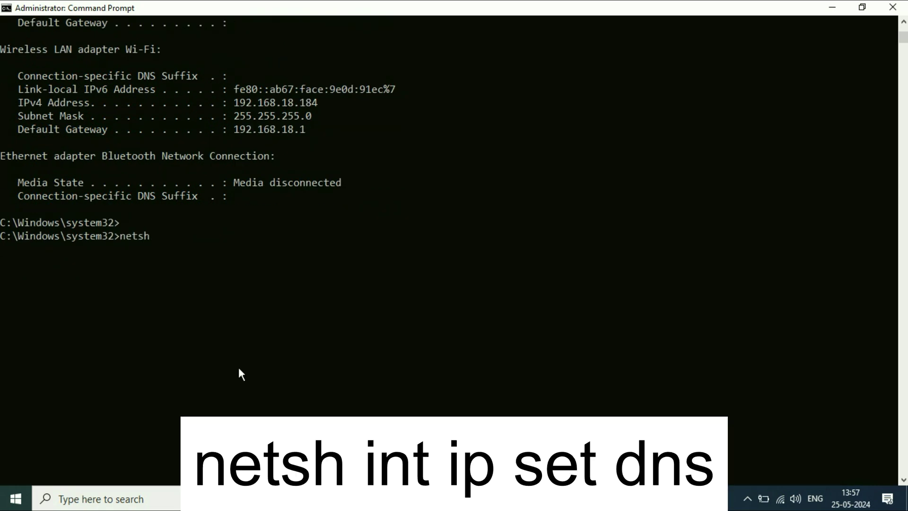
{"action": "type", "text": " int ip set dns"}
{"action": "key", "text": "Return"}
Step: Reset the Winsock catalog with netsh winsock reset, then exit Command Prompt
{"action": "scroll", "coordinate": [238, 366], "scroll_direction": "down", "scroll_amount": 3}
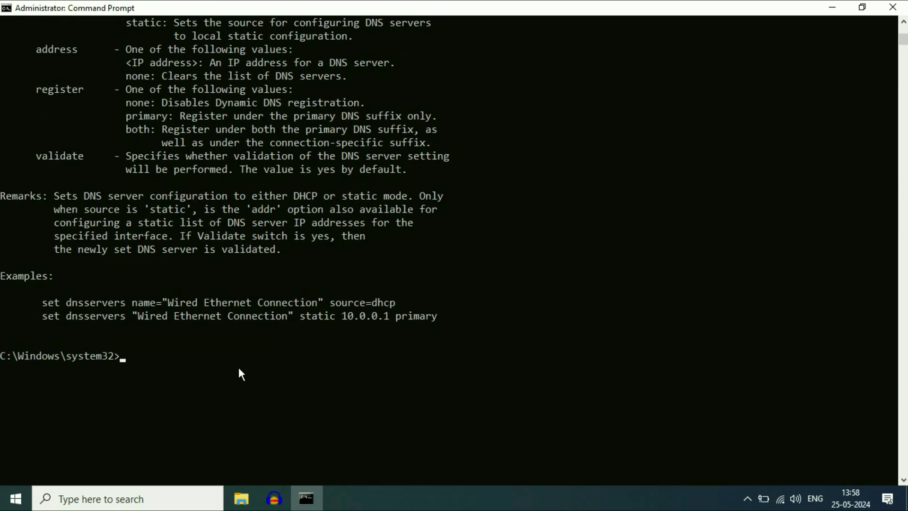
{"action": "type", "text": "netsh w"}
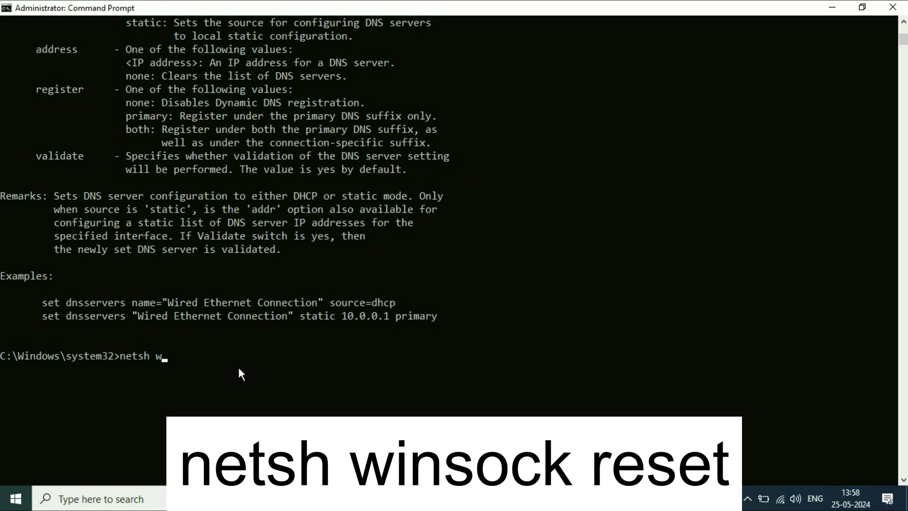
{"action": "type", "text": "insock reset"}
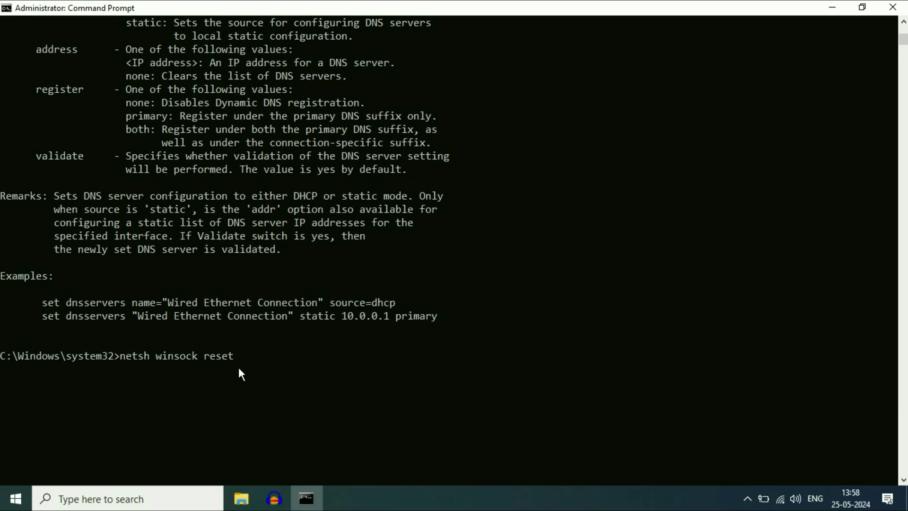
{"action": "key", "text": "Return"}
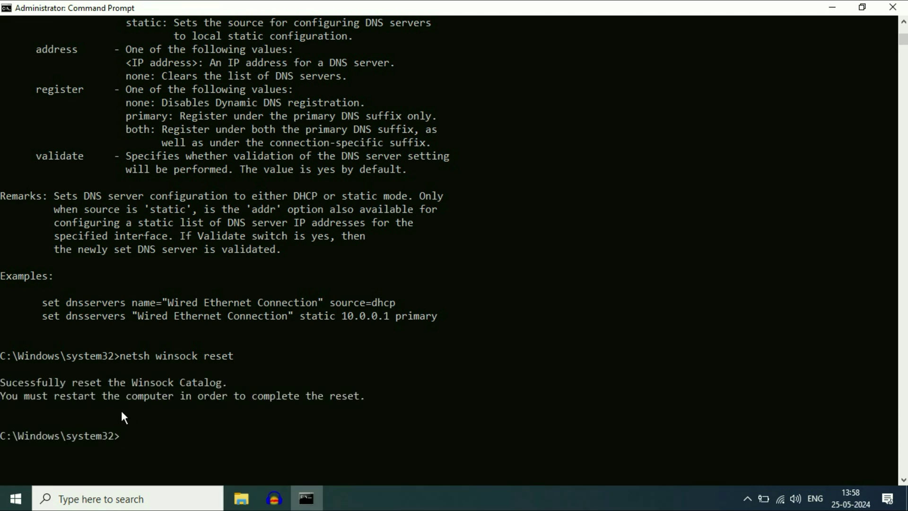
{"action": "type", "text": "exit"}
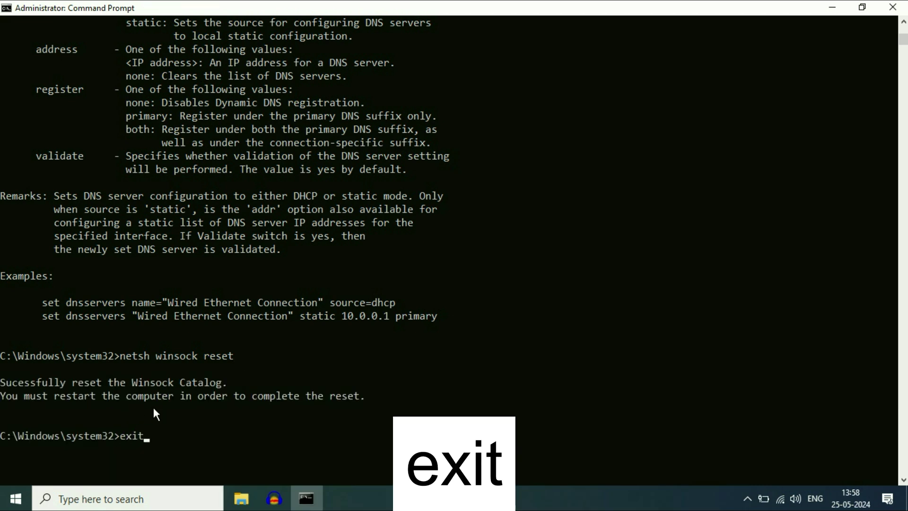
{"action": "key", "text": "Return"}
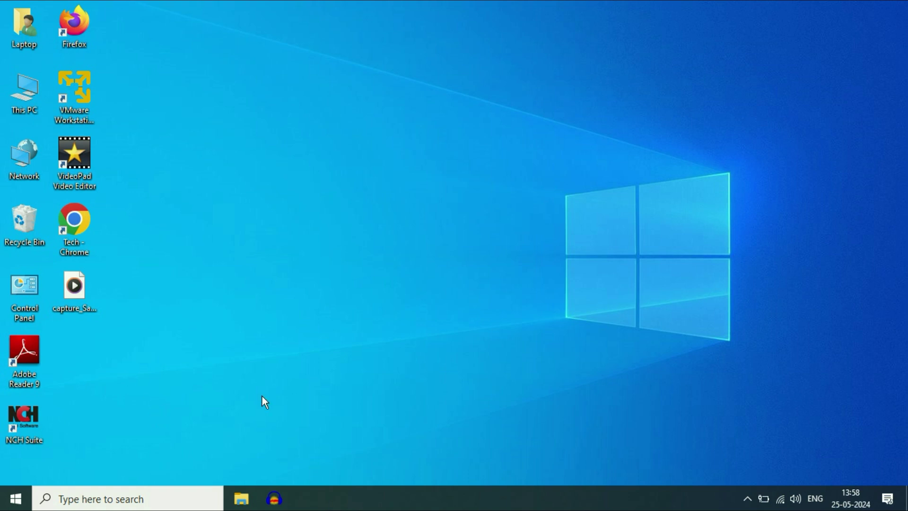